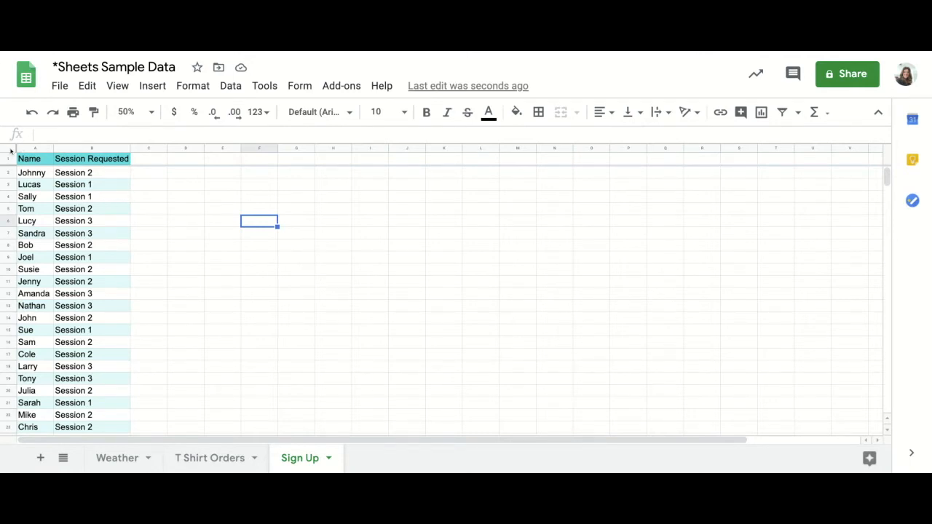
Turn on a filter for the entire Sign Up sheet
left_click(9, 150)
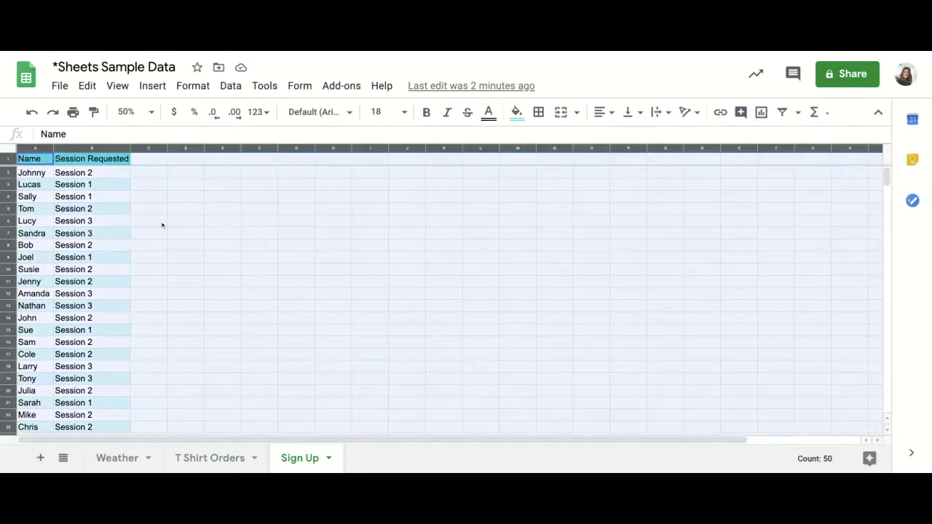
left_click(785, 113)
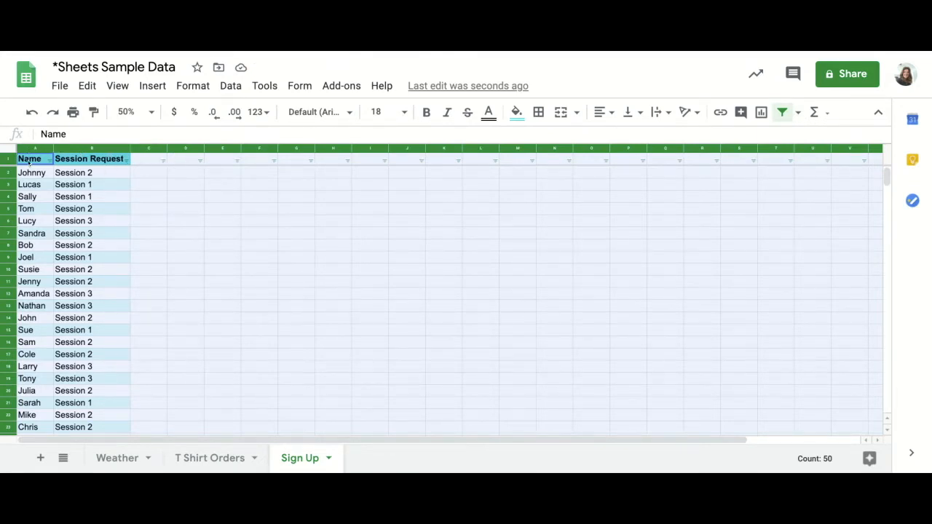
left_click(93, 200)
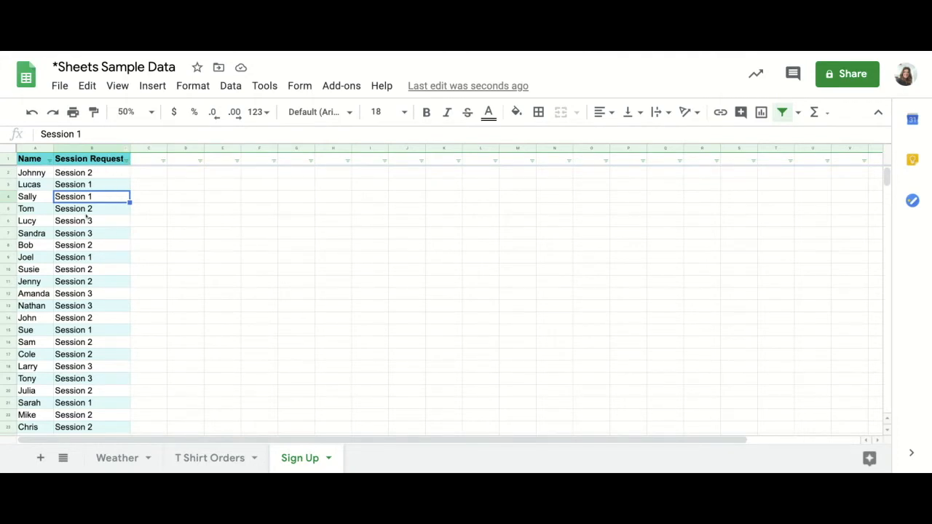
Filter the Session Requested column by values so that only the Session 1 rows are shown
left_click(127, 163)
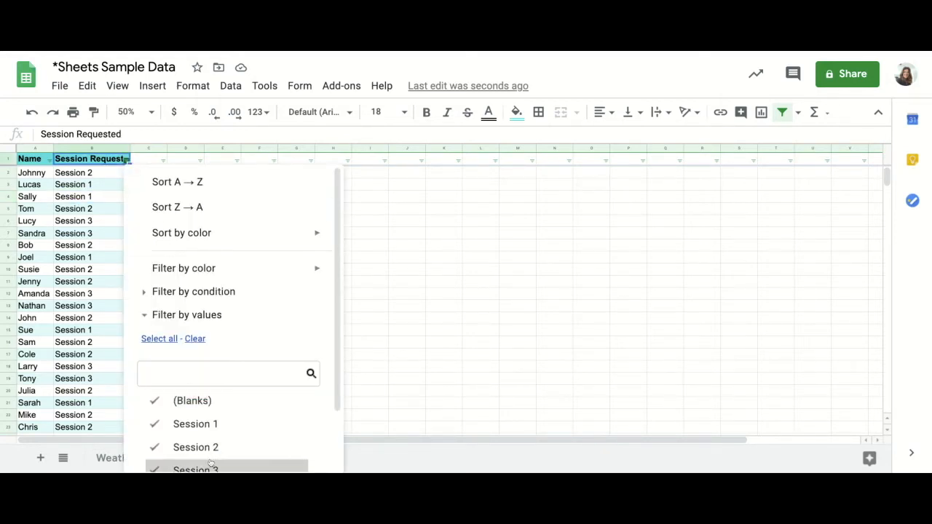
scroll(338, 379, "down", 1)
scroll(339, 379, "down", 2)
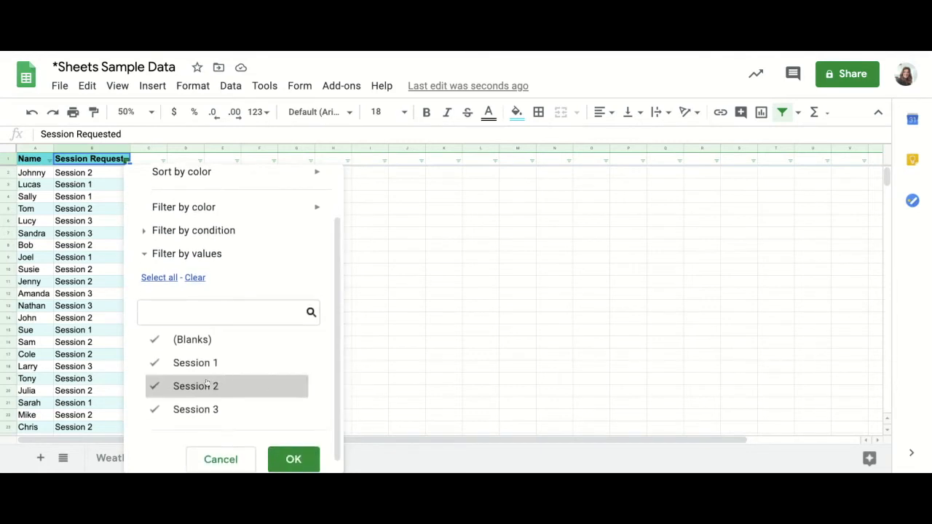
left_click(196, 278)
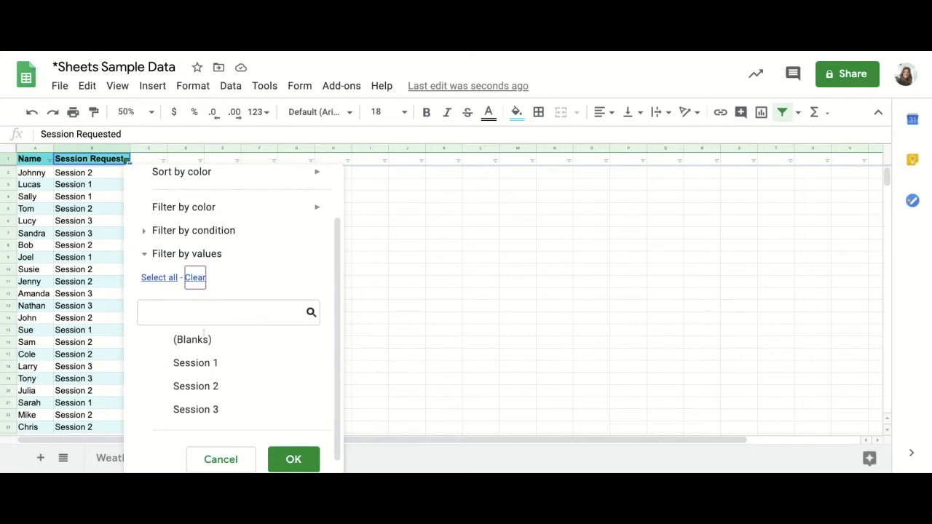
left_click(155, 371)
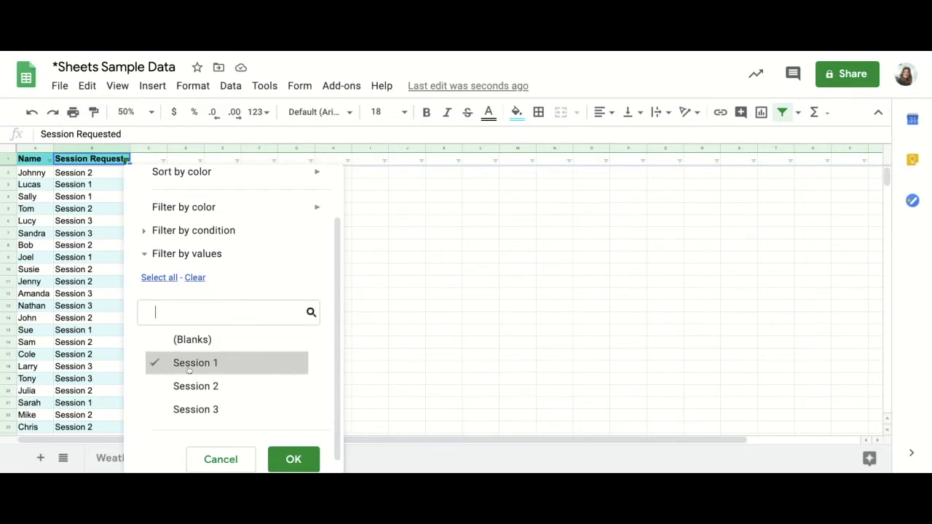
left_click(295, 461)
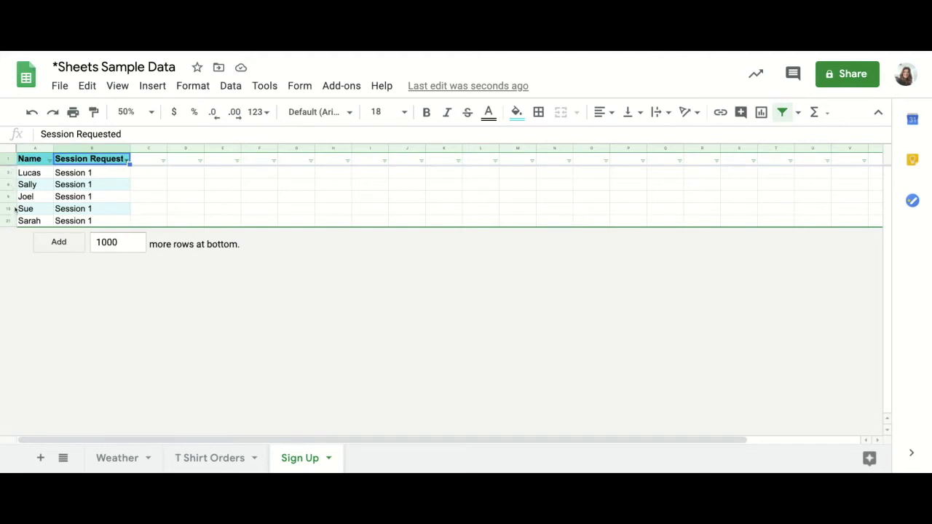
Change the Session Requested filter to include Session 2 and exclude Session 1
left_click(128, 161)
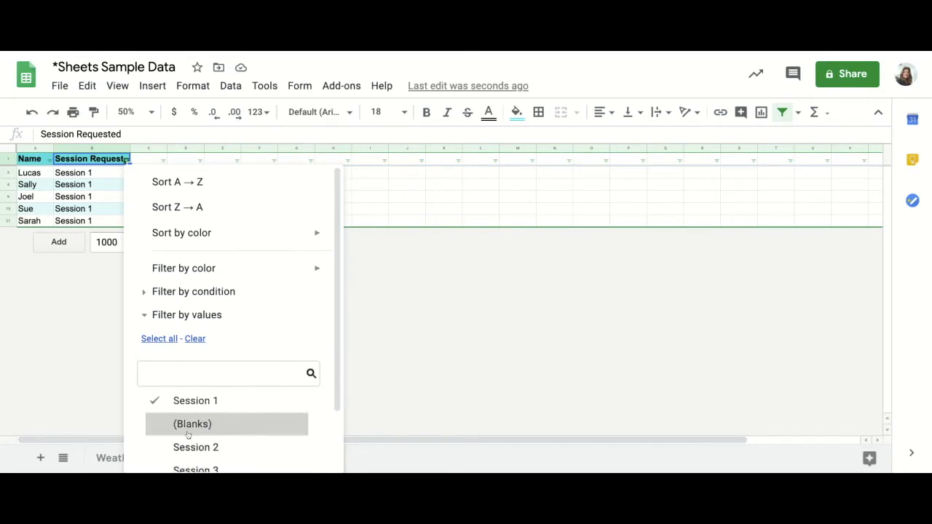
left_click(156, 450)
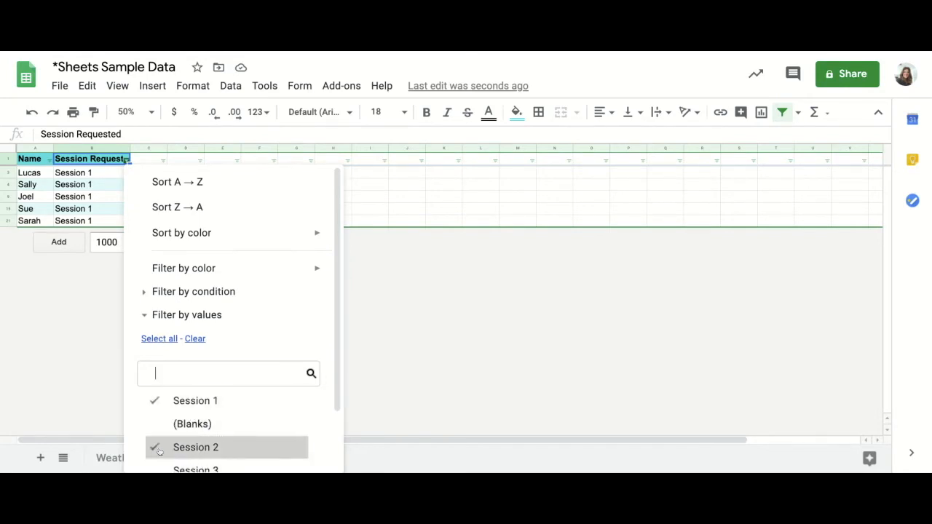
left_click(157, 401)
scroll(338, 337, "down", 2)
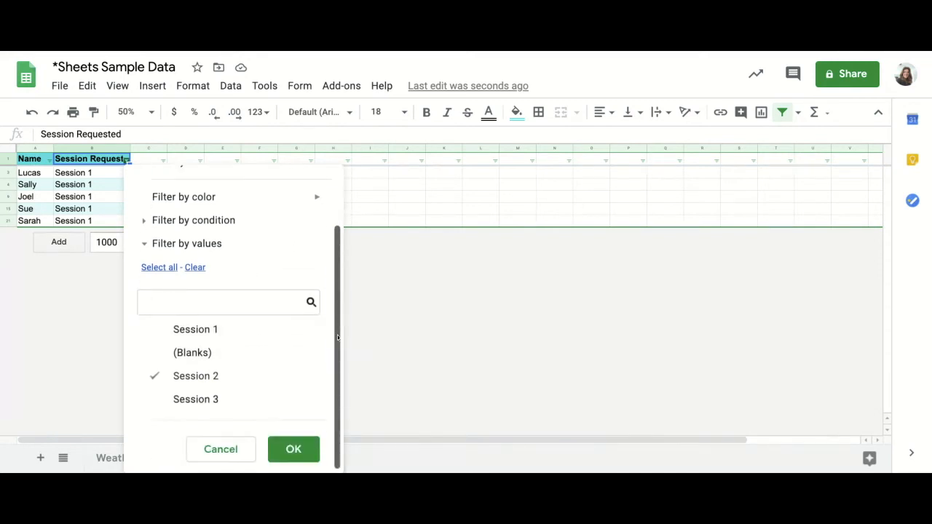
left_click(309, 455)
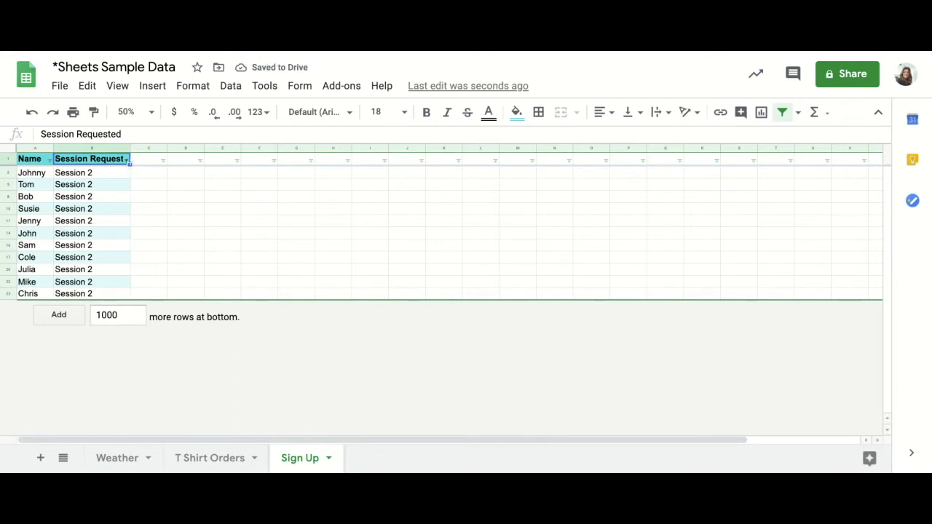
Reselect all values in the Session Requested filter and turn off the sheet's filter
left_click(126, 160)
left_click(159, 339)
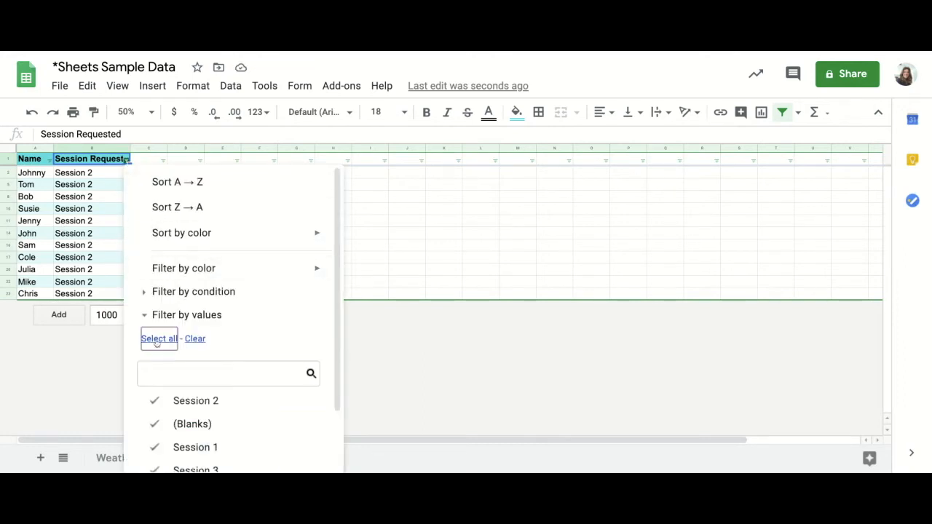
scroll(337, 327, "down", 1)
scroll(338, 327, "down", 2)
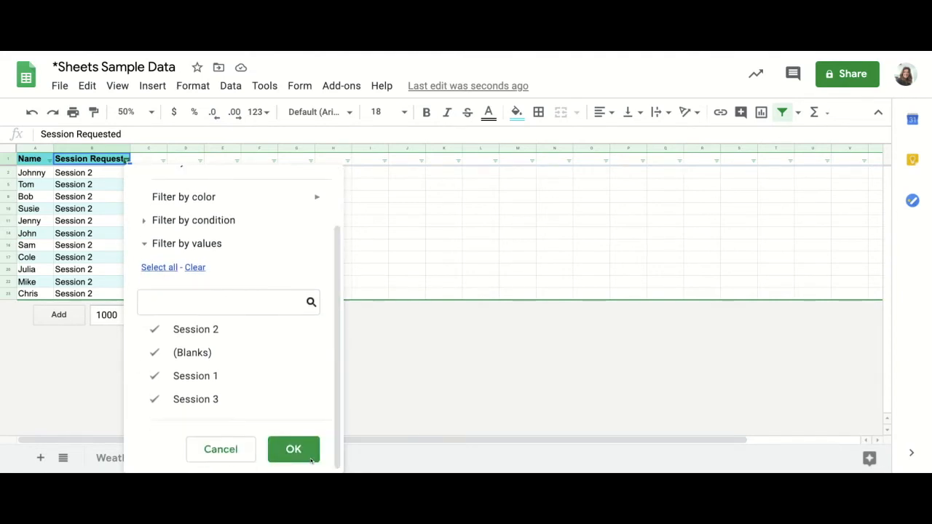
left_click(287, 450)
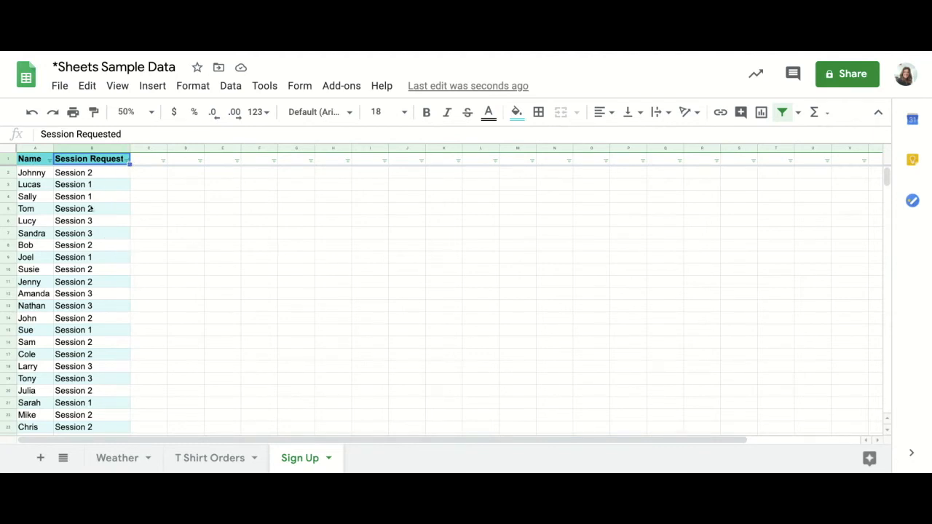
left_click(161, 210)
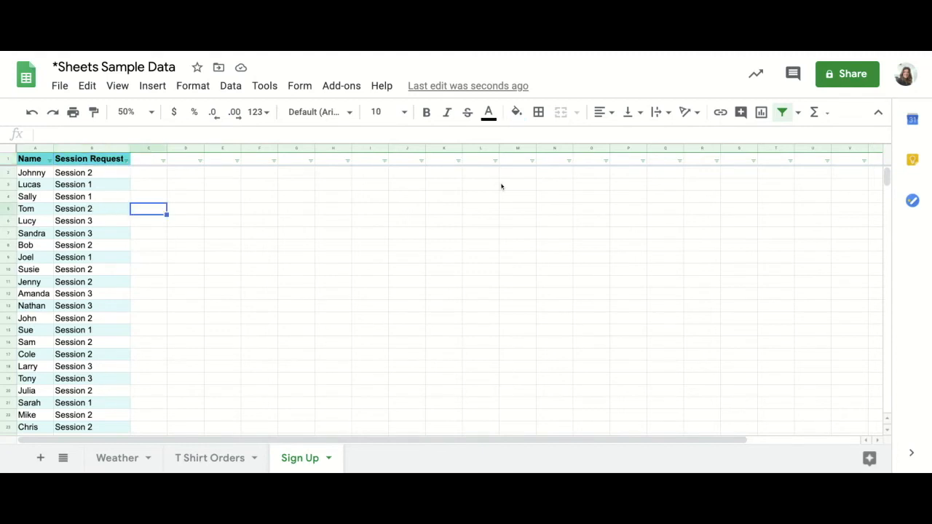
left_click(783, 113)
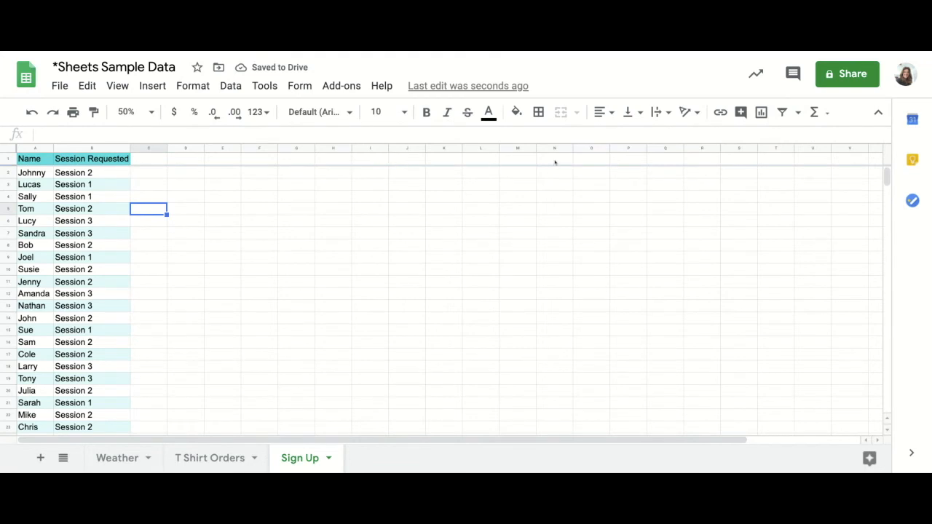
Create a new filter view for the sign-up data and limit its Session Requested column to Session 3
left_click(799, 113)
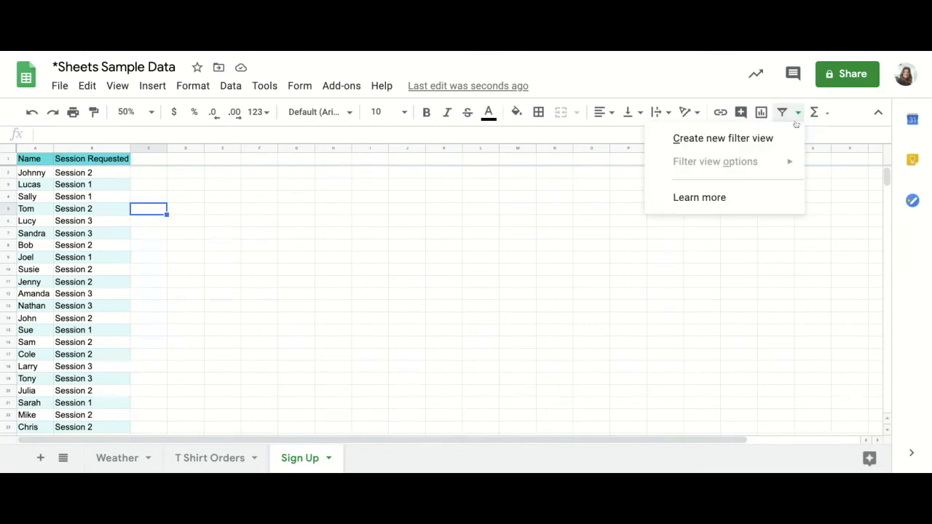
left_click(707, 149)
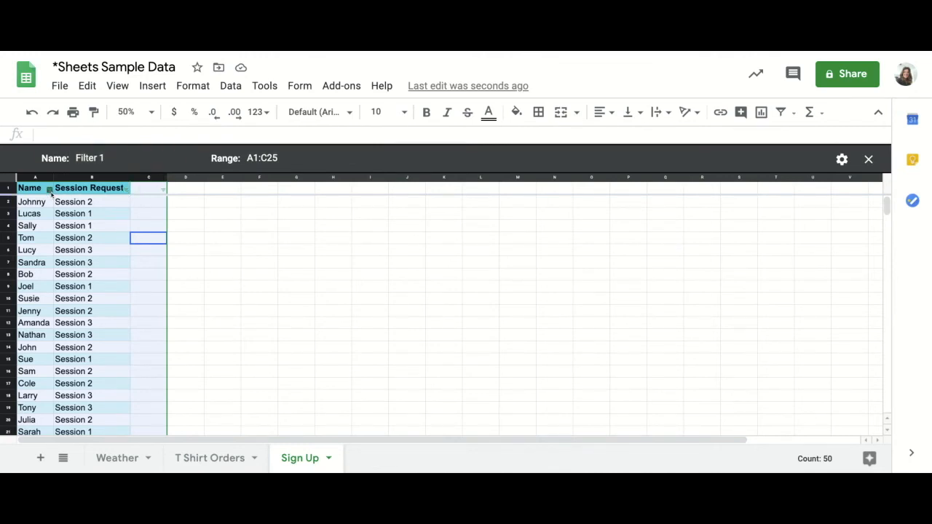
left_click(126, 188)
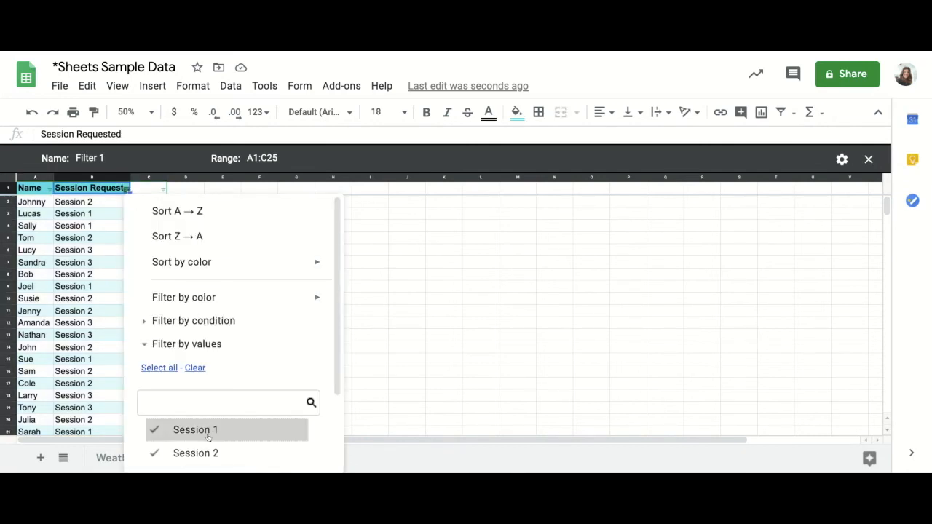
left_click(203, 368)
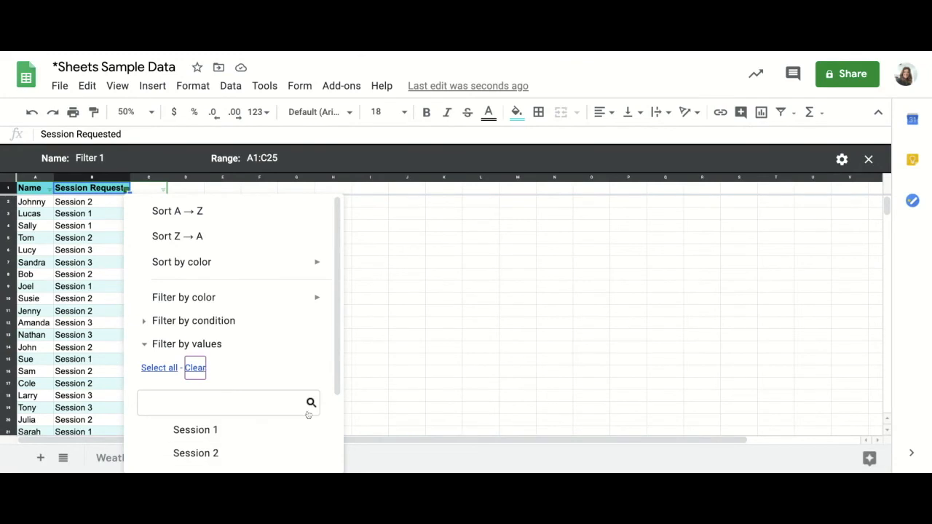
scroll(333, 384, "down", 3)
left_click(212, 376)
left_click(295, 451)
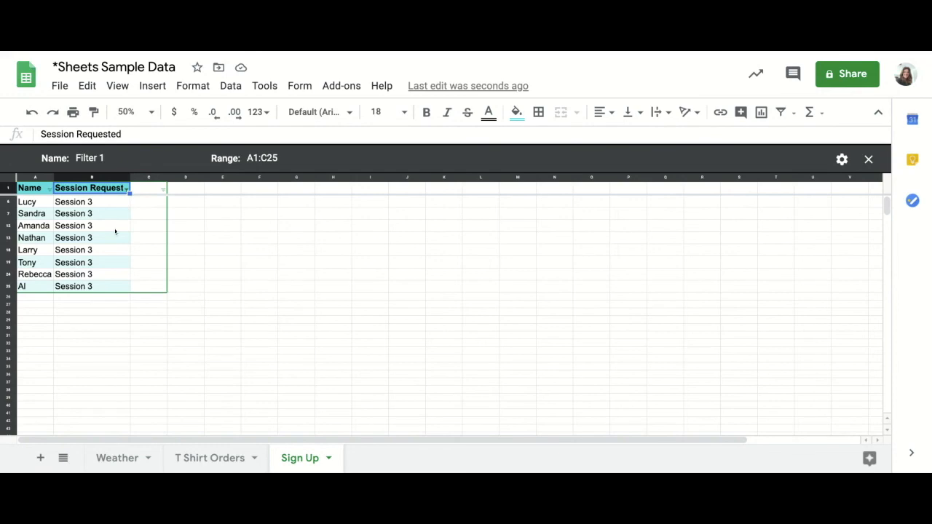
Reselect all Session Requested values in the filter view and close the view
left_click(127, 190)
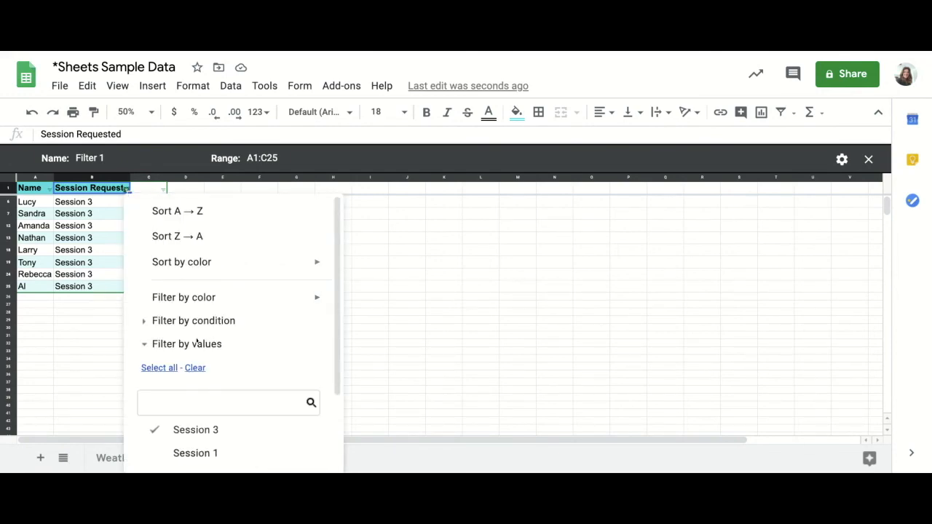
left_click(168, 369)
scroll(306, 408, "down", 2)
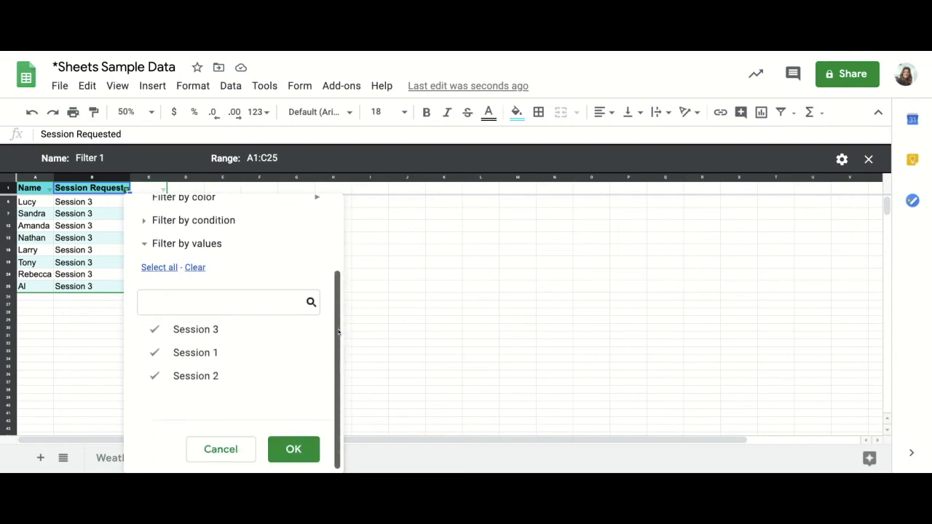
left_click(294, 450)
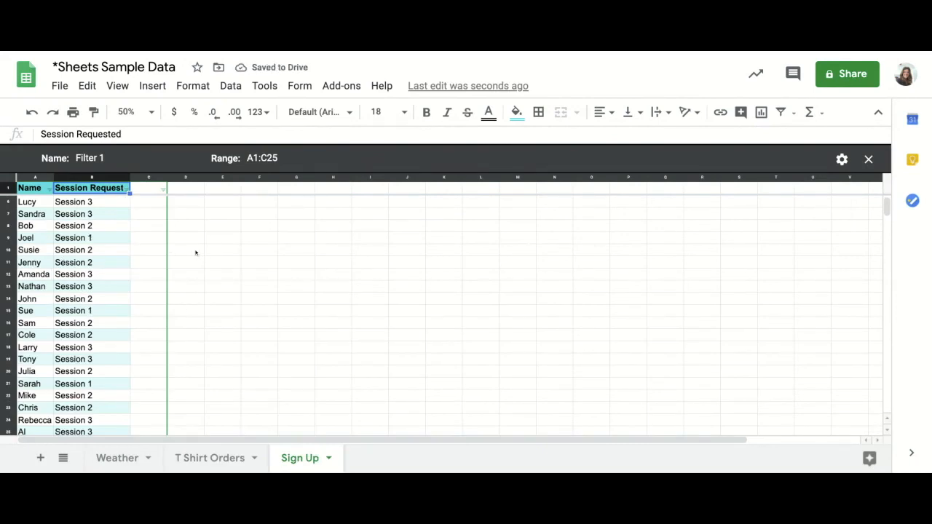
left_click(870, 160)
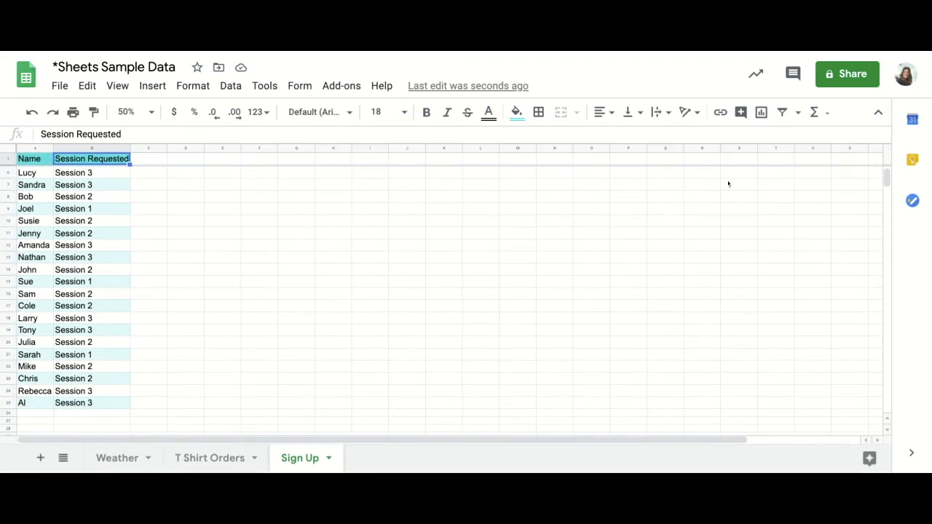
Open the list of saved filter views for the Sign Up sheet
left_click(798, 113)
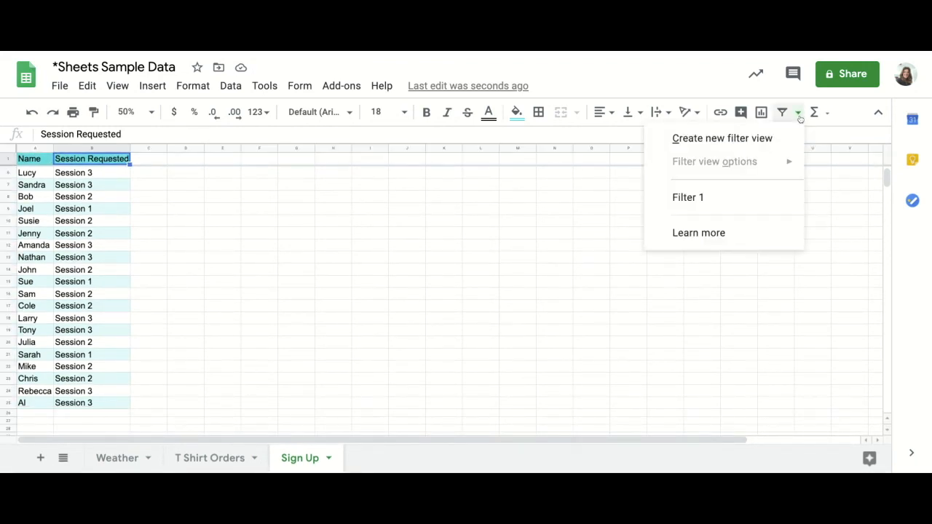